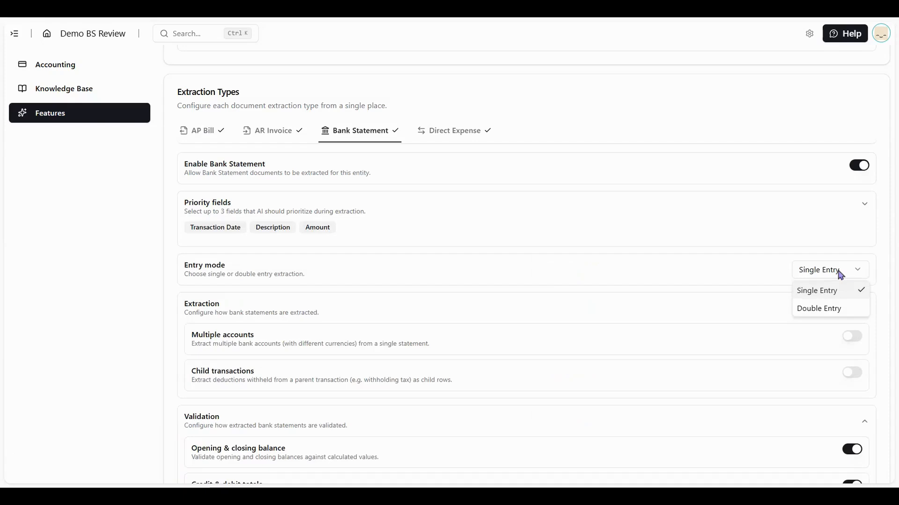
Set the bank statement entry mode to Double Entry
click(821, 308)
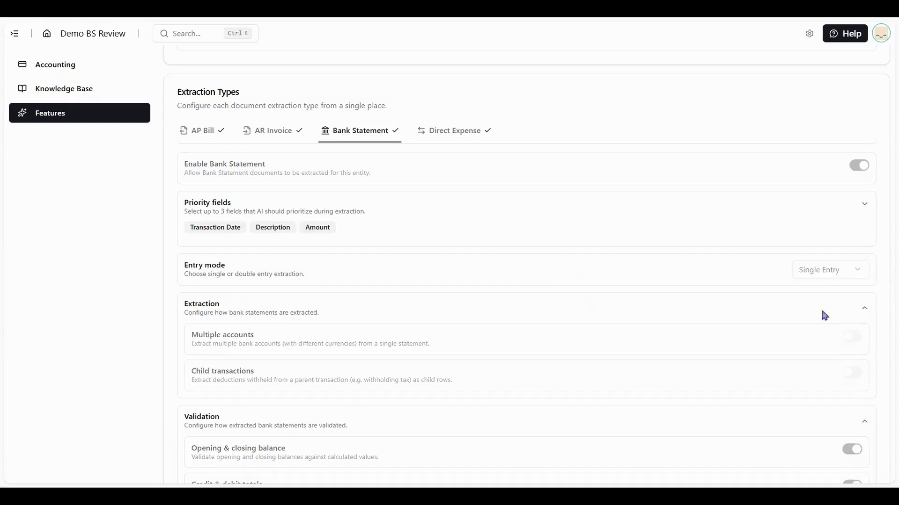
scroll(822, 316, down, 1)
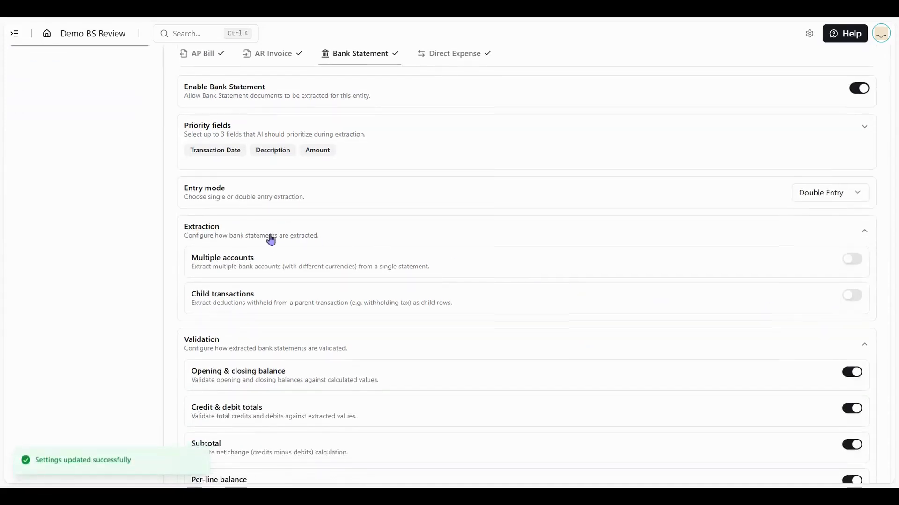
scroll(262, 230, down, 1)
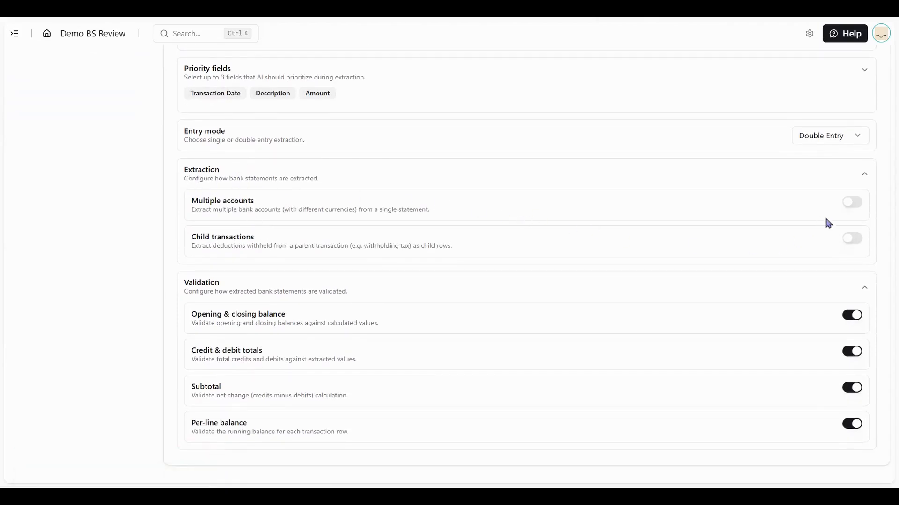
Enable the Multiple accounts and Child transactions extraction options
click(847, 207)
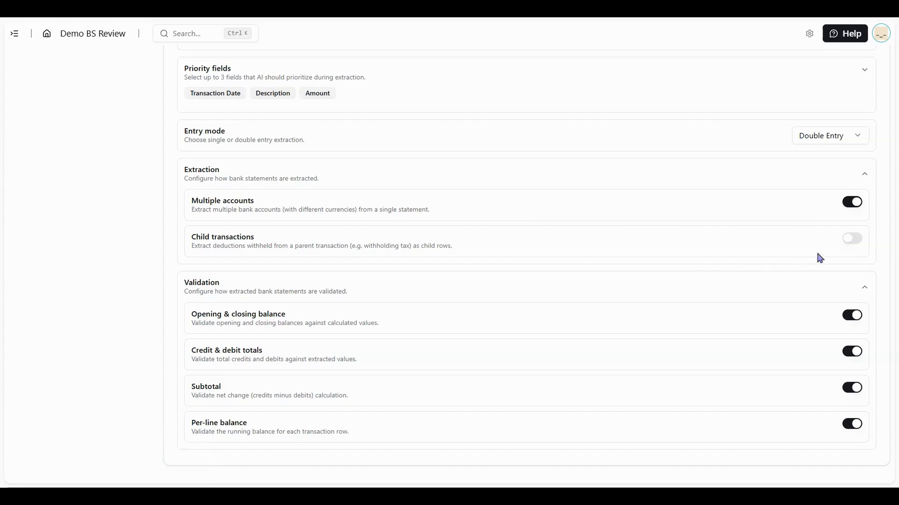
click(855, 243)
Go back to the workspace and upload sample_bank_statement.pdf with the Bank Statement extraction type
scroll(197, 206, up, 6)
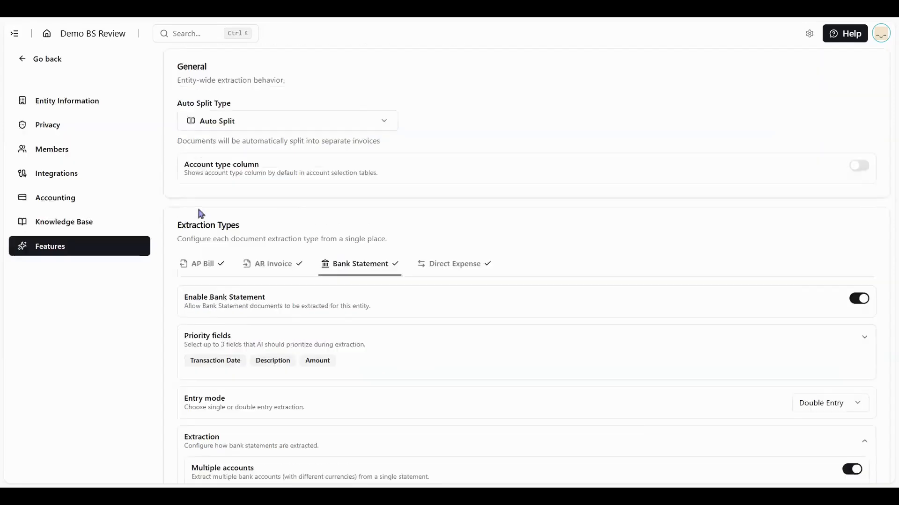
click(60, 82)
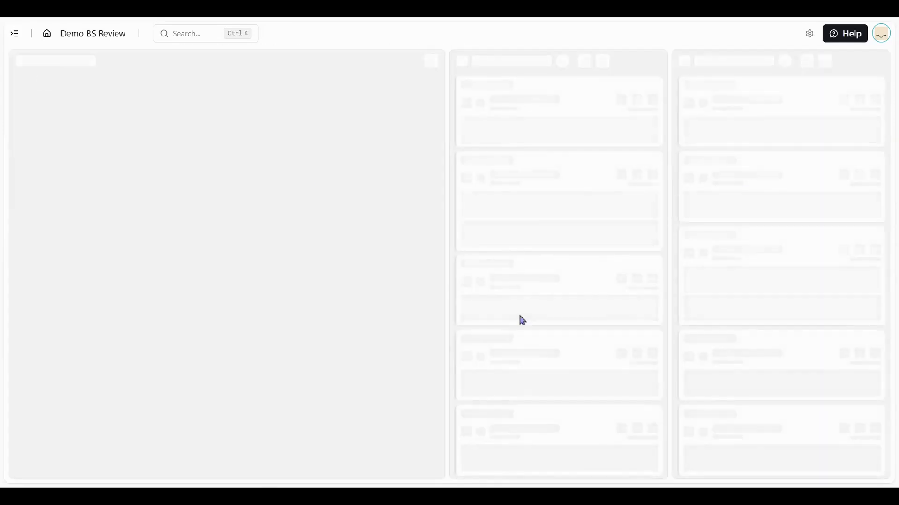
click(554, 302)
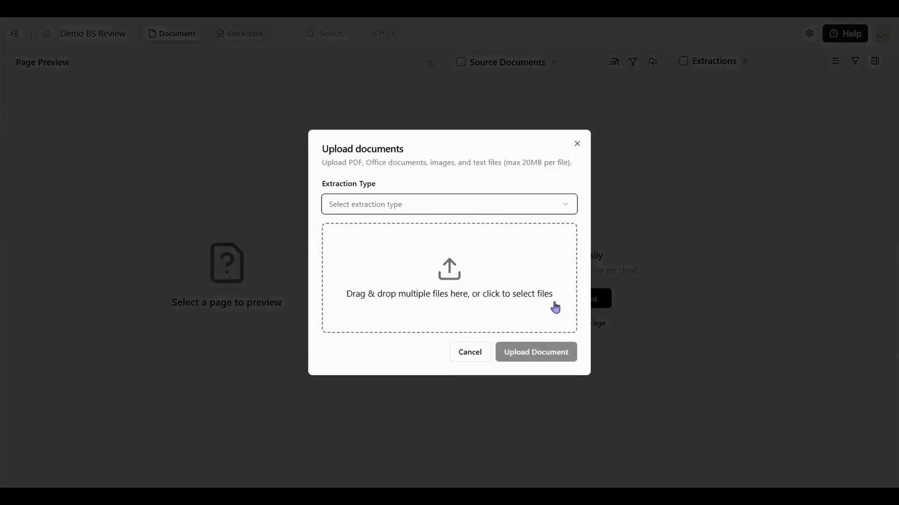
click(475, 206)
click(436, 262)
click(459, 297)
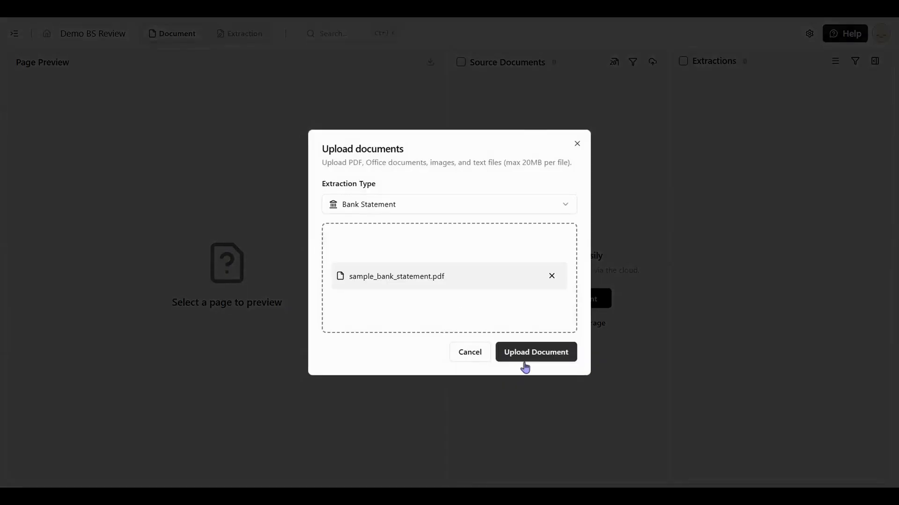
click(524, 360)
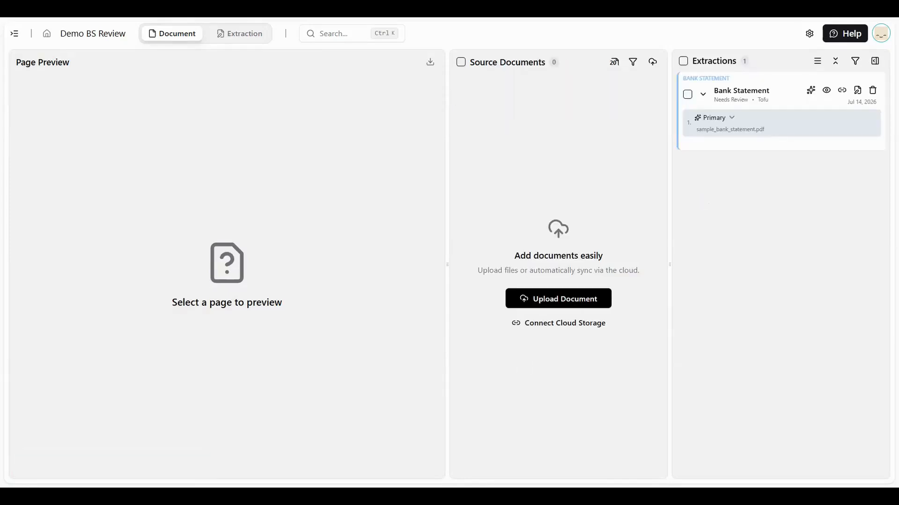
Open the uploaded bank statement in the extraction view and browse its Bank Accounts and Activities tabs
click(873, 65)
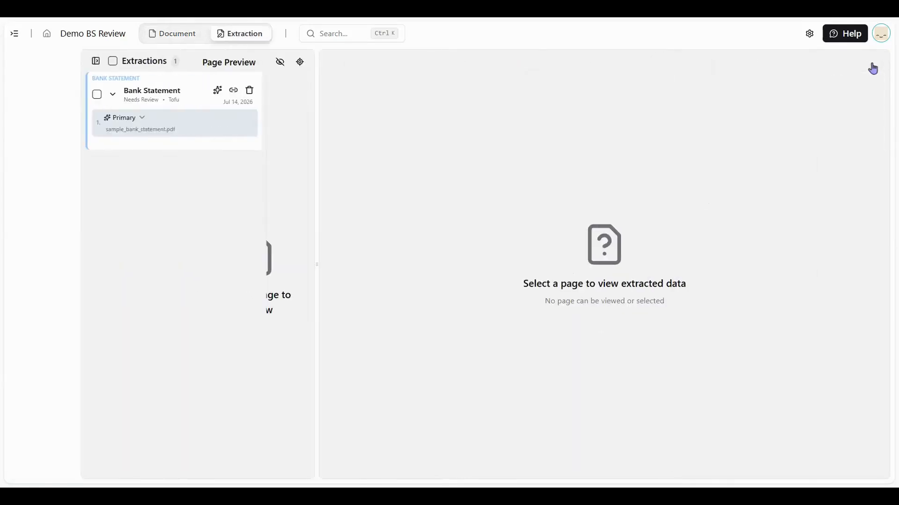
click(126, 125)
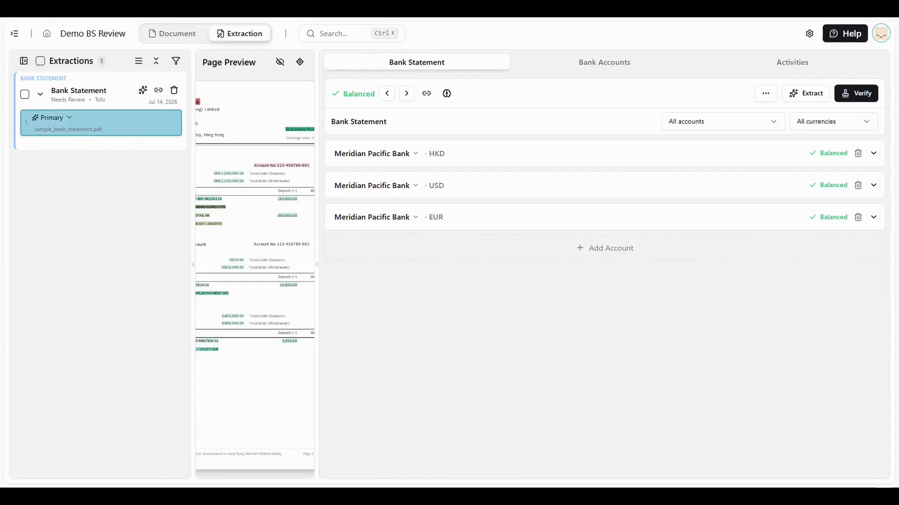
click(637, 62)
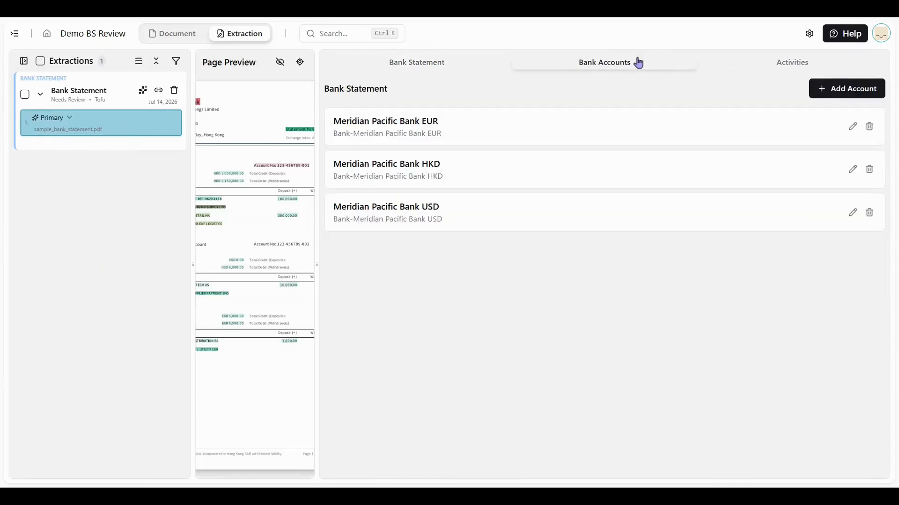
click(811, 66)
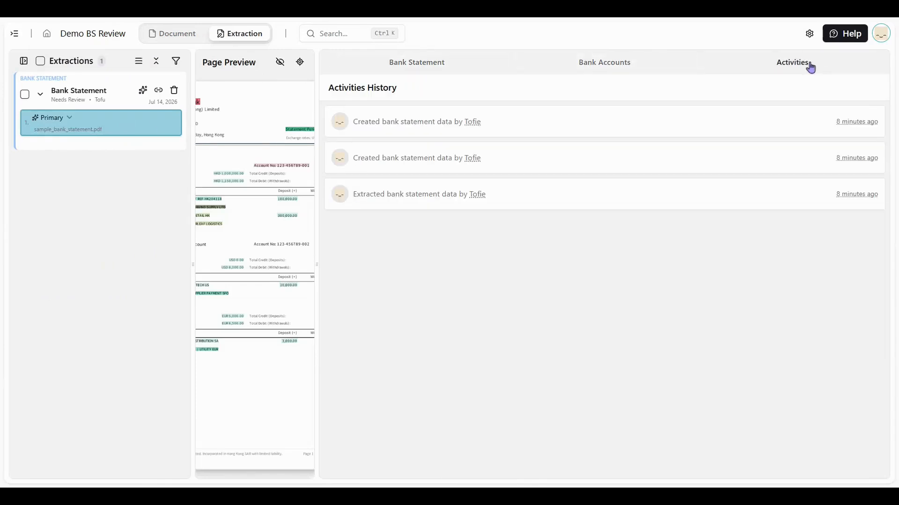
click(420, 72)
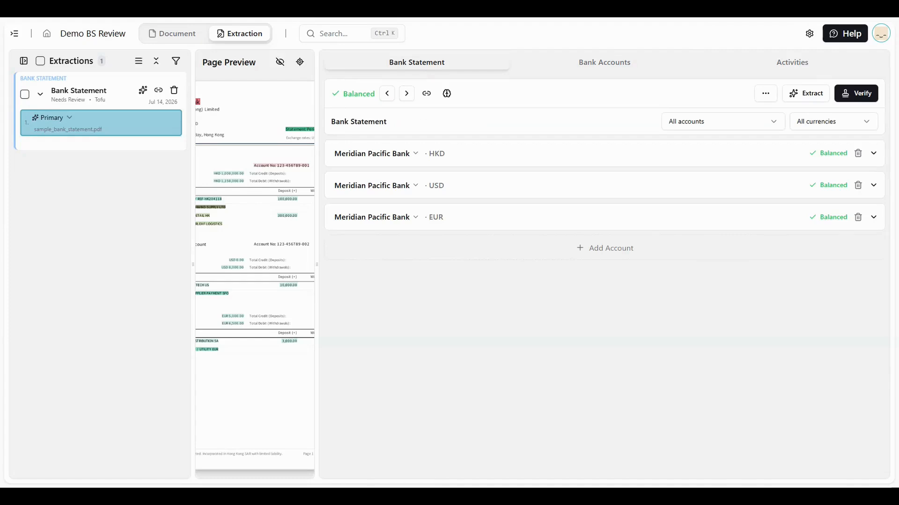
Link the HKD statement account to the Bank-Meridian Pacific Bank HKD account
click(873, 155)
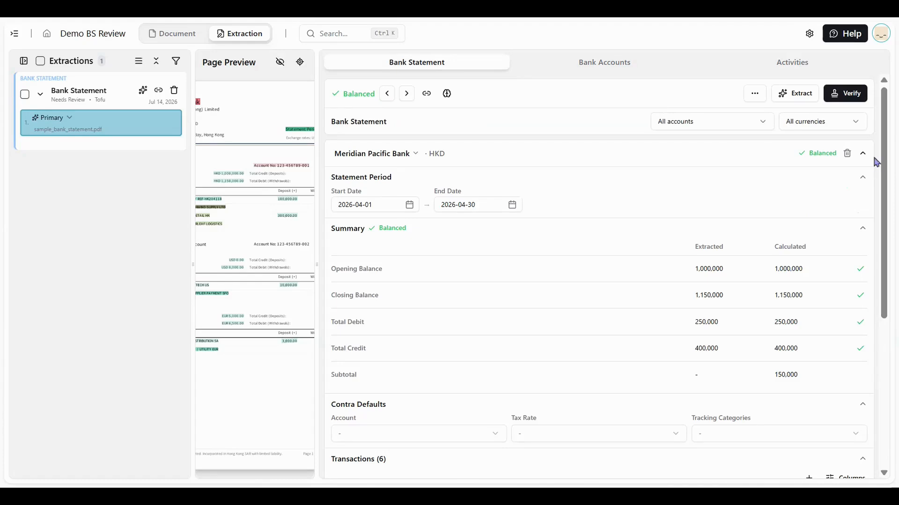
click(871, 160)
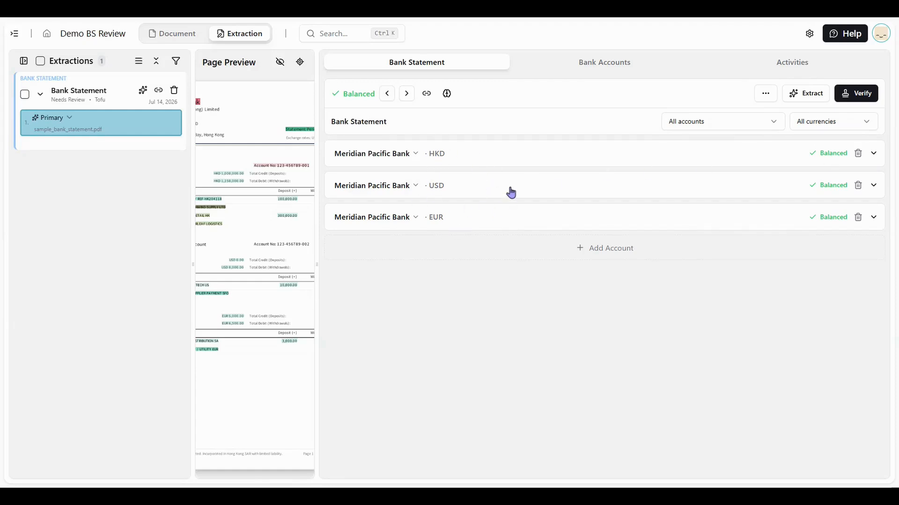
click(370, 158)
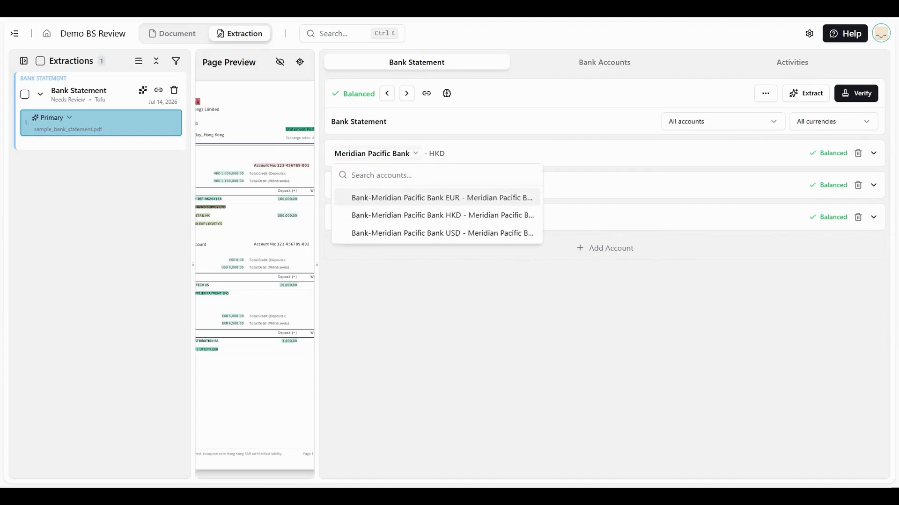
click(444, 216)
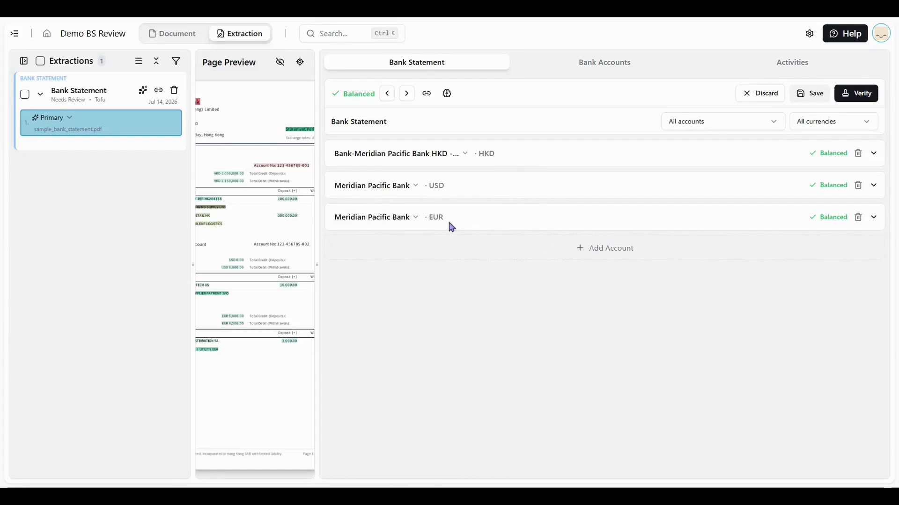
Examine the account and currency filter options for the statement
click(741, 125)
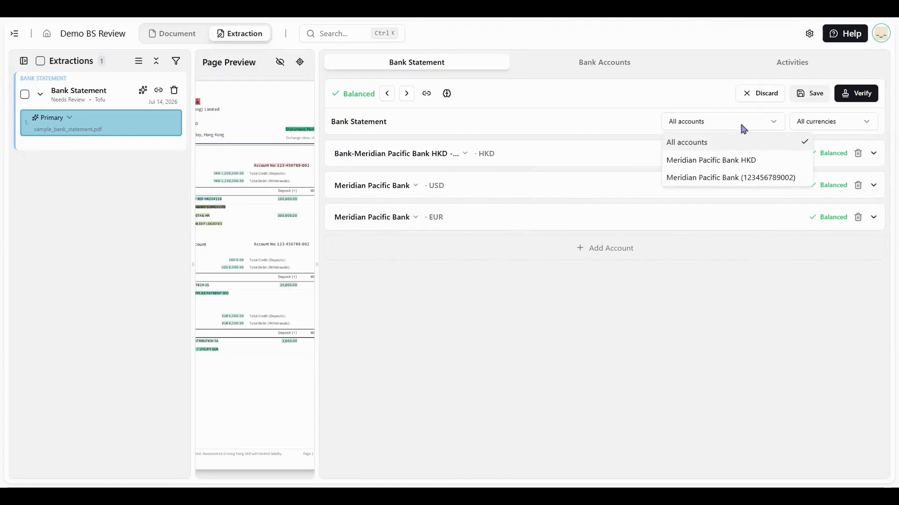
click(844, 124)
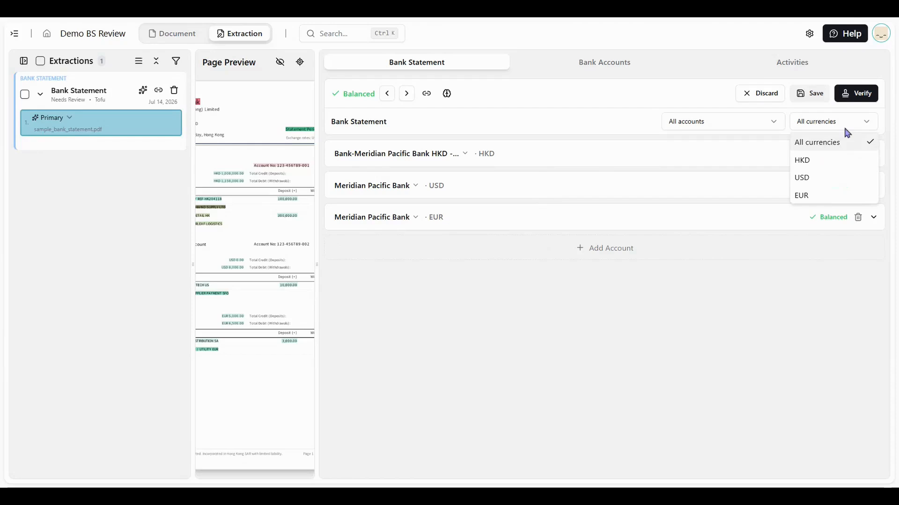
click(843, 125)
Expand the HKD account and change its extracted Total Credit to 400,002
click(592, 160)
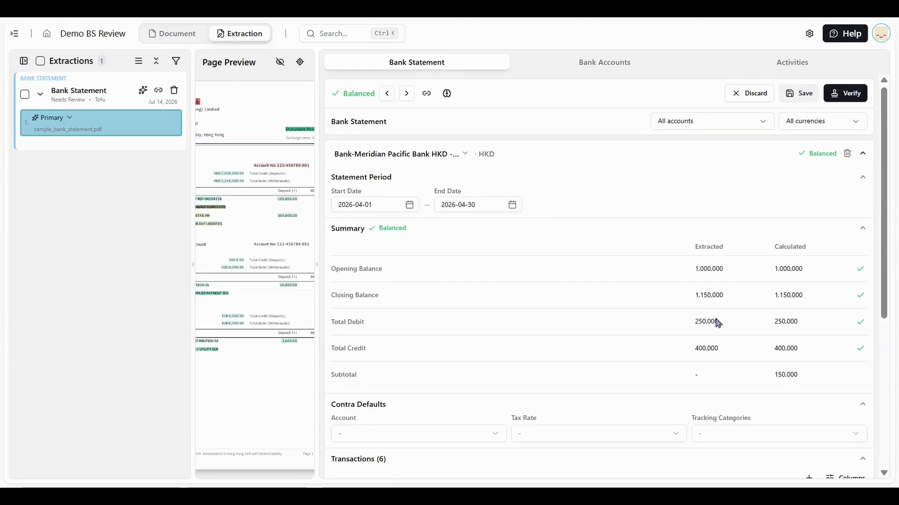
scroll(524, 365, down, 2)
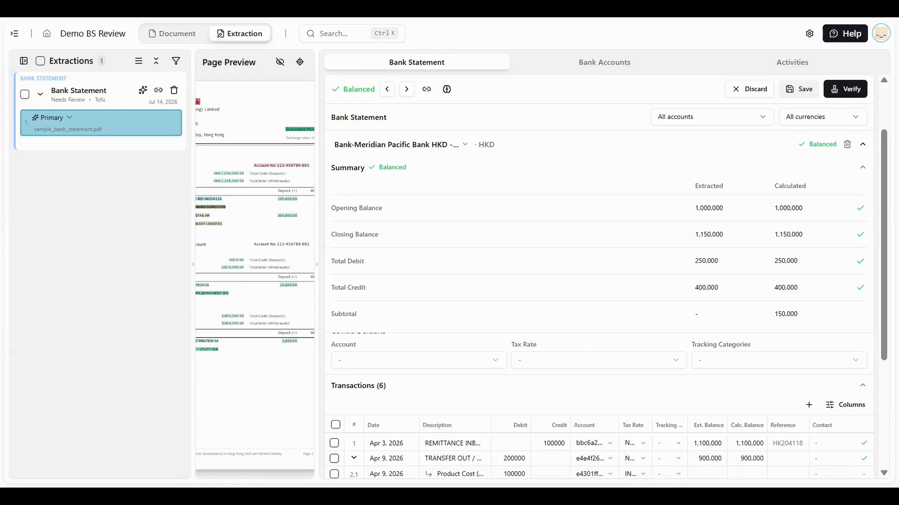
click(706, 288)
key(BackSpace)
text(2)
key(Tab)
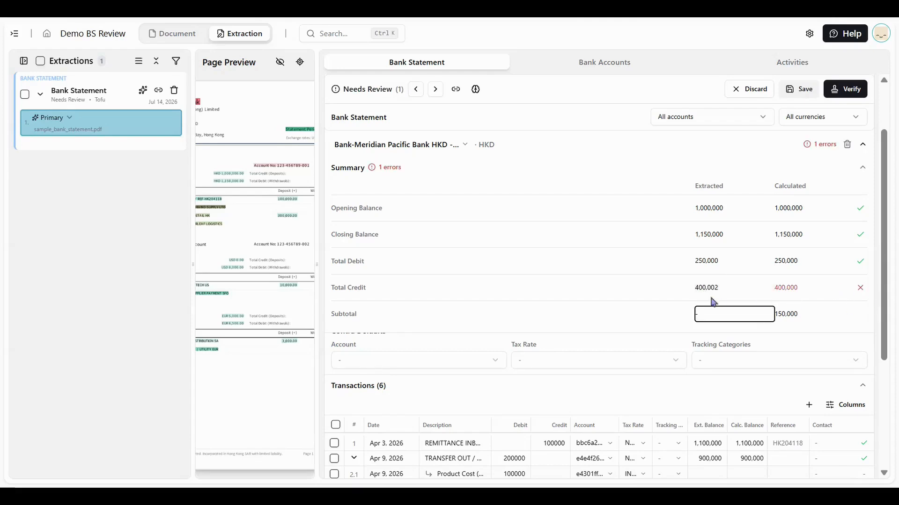
Set the HKD account's extracted Total Credit back to 400,000
click(736, 289)
key(BackSpace)
text(0)
key(Tab)
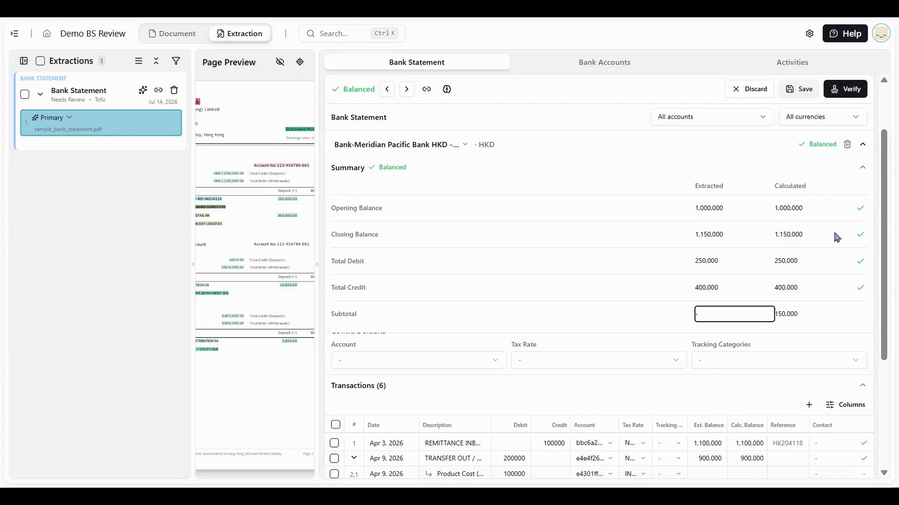
Collapse the Summary section of the HKD account to show its transactions
click(864, 146)
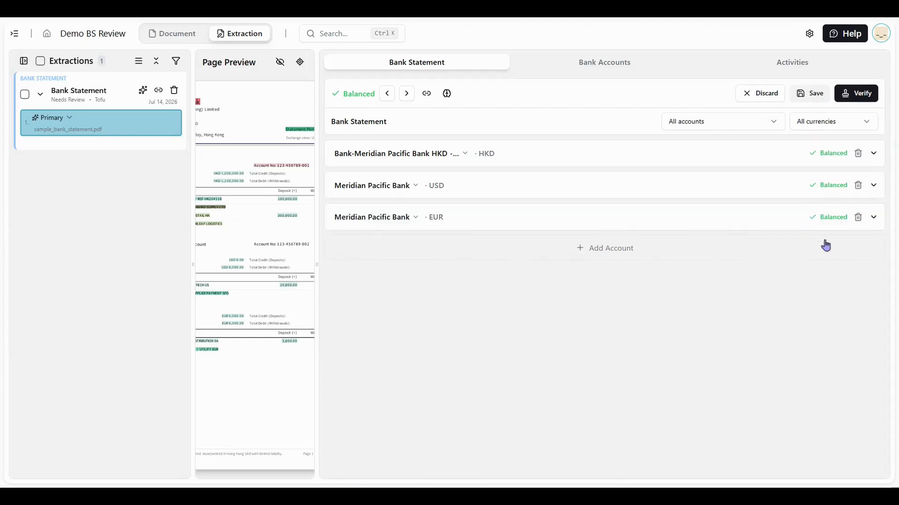
click(774, 154)
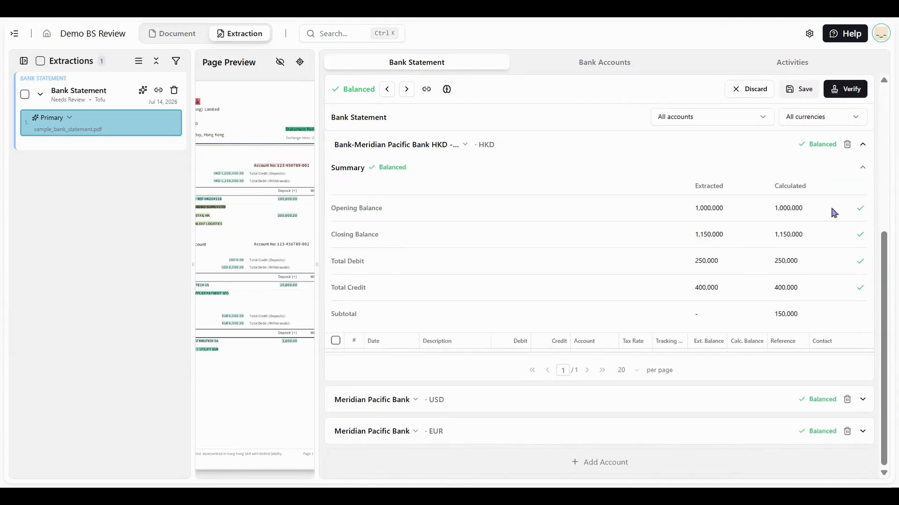
click(862, 169)
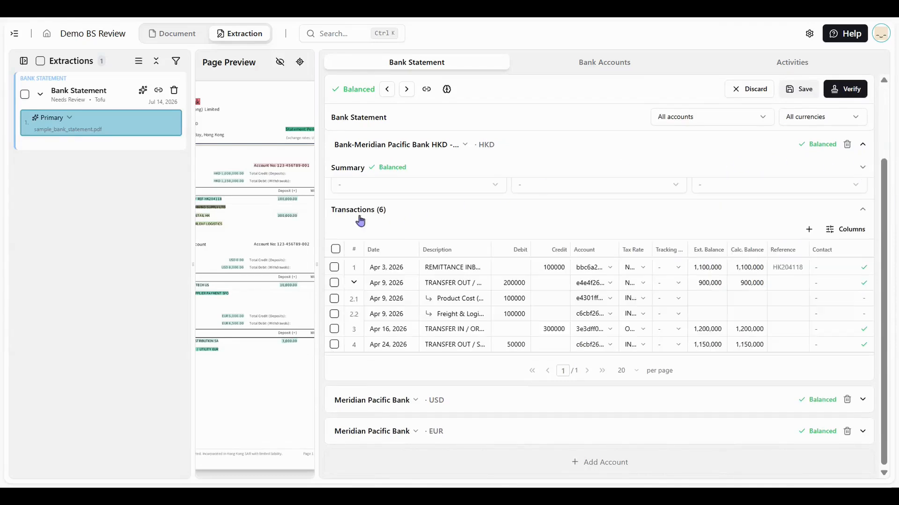
Widen the statement panel and select all six HKD transactions
drag(317, 265, 259, 264)
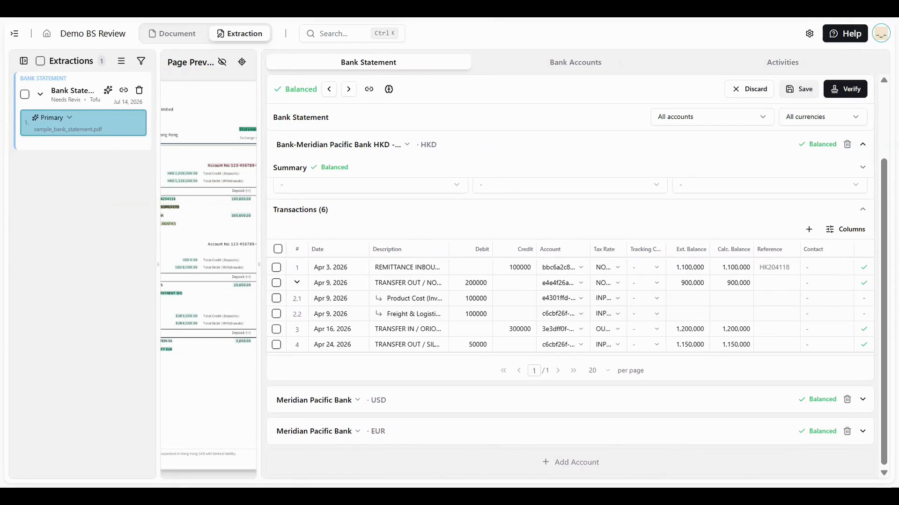
click(276, 283)
click(276, 373)
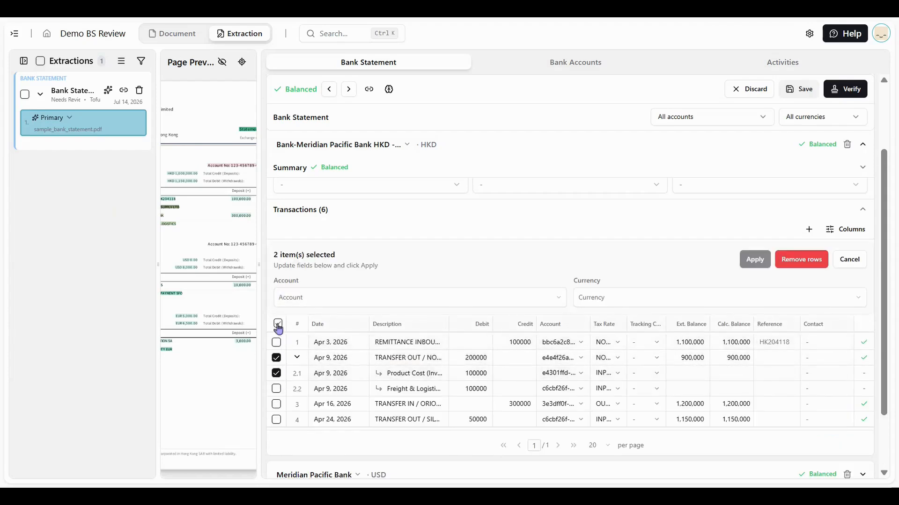
click(278, 324)
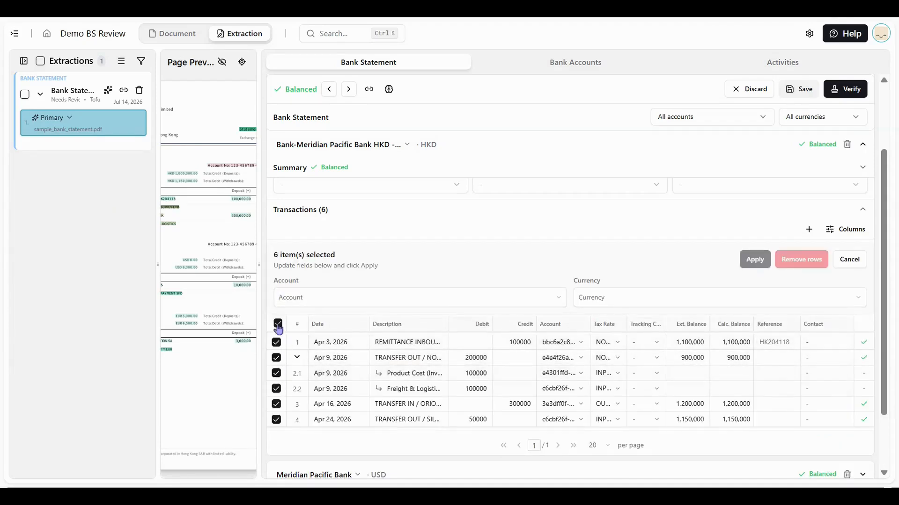
Inspect the first HKD transaction's row actions menu and the table's column toggle list without changing anything
mouse_move(868, 344)
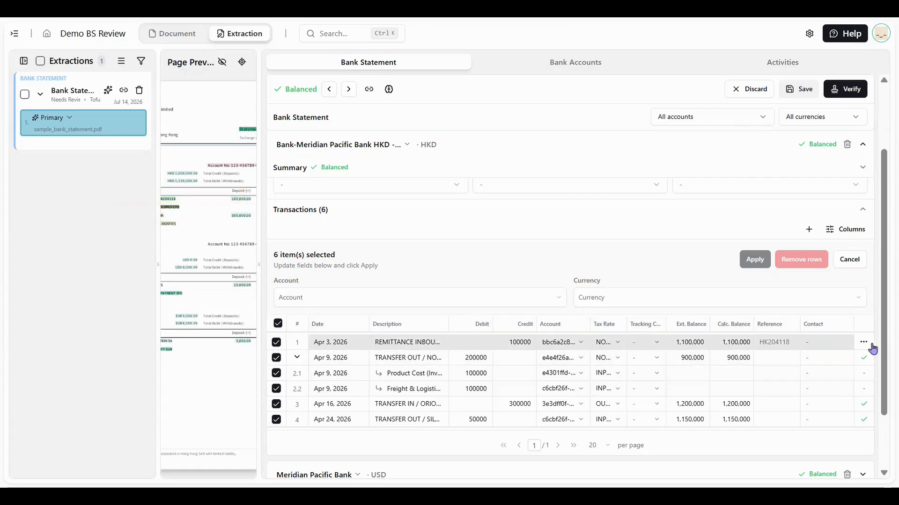
click(863, 343)
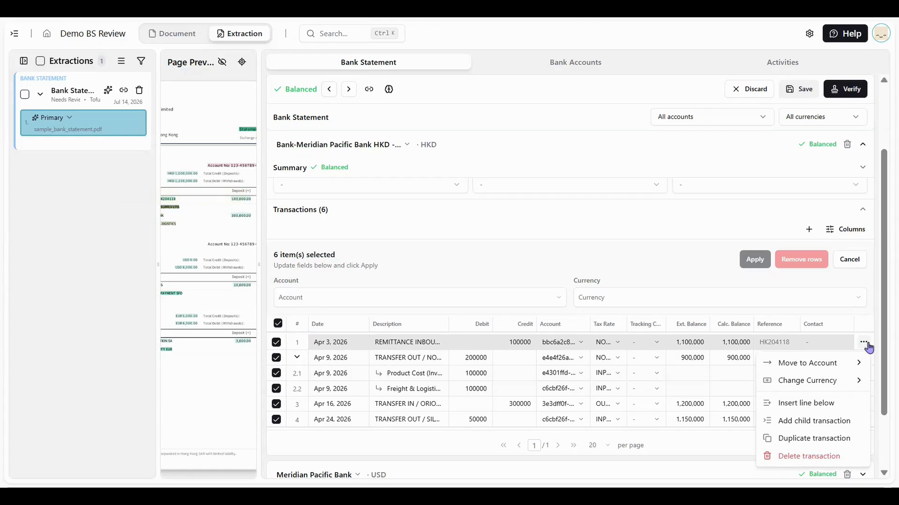
mouse_move(862, 363)
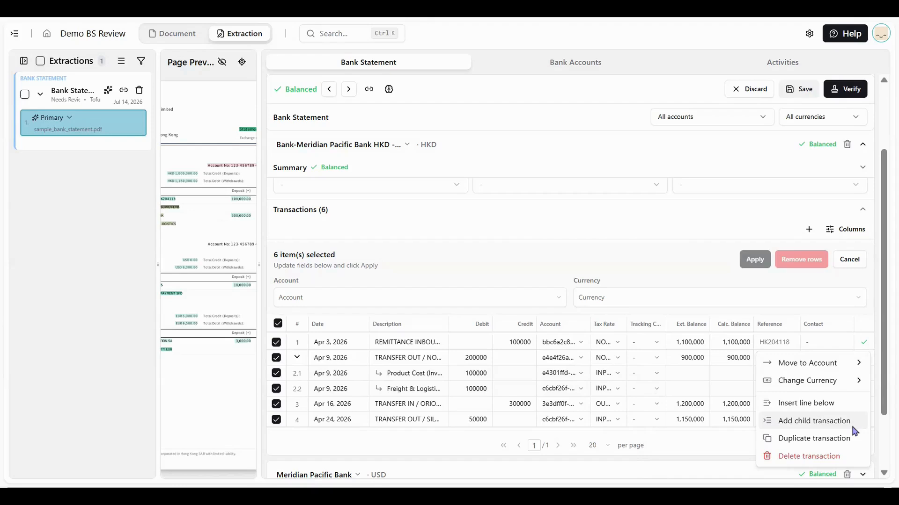
click(848, 232)
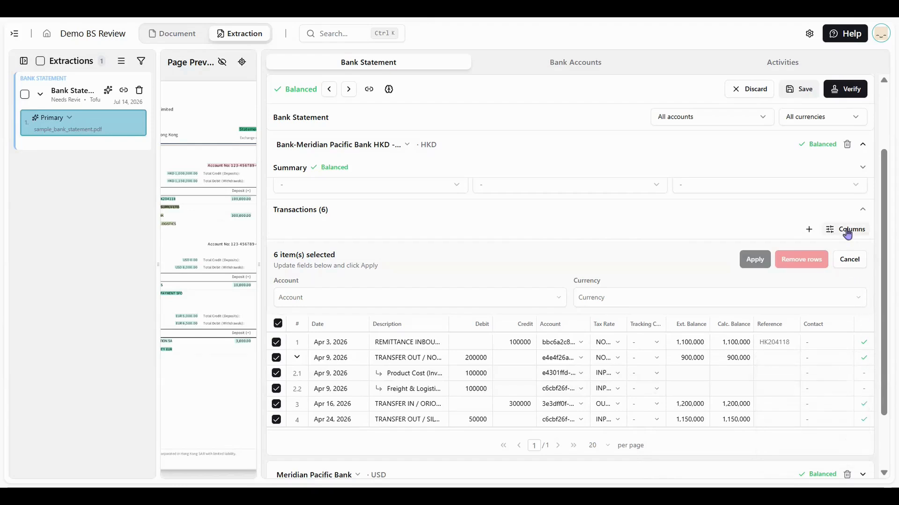
click(849, 232)
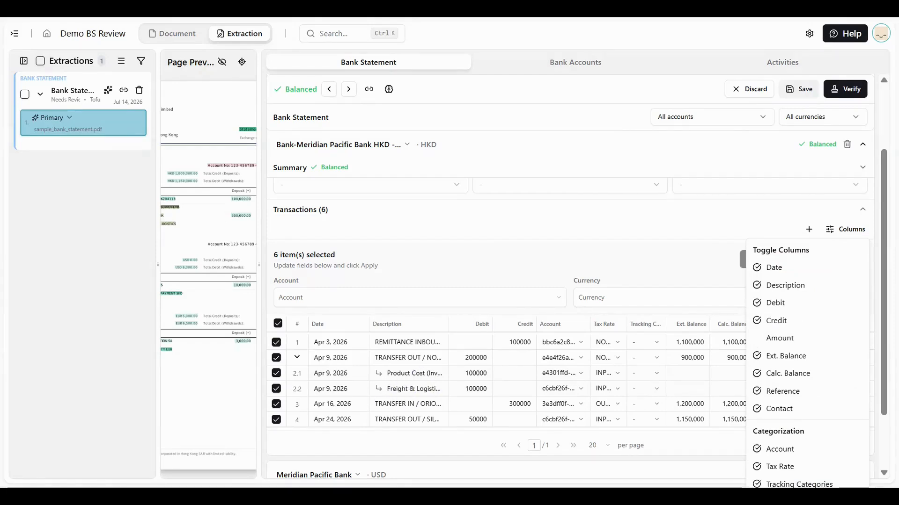
click(887, 35)
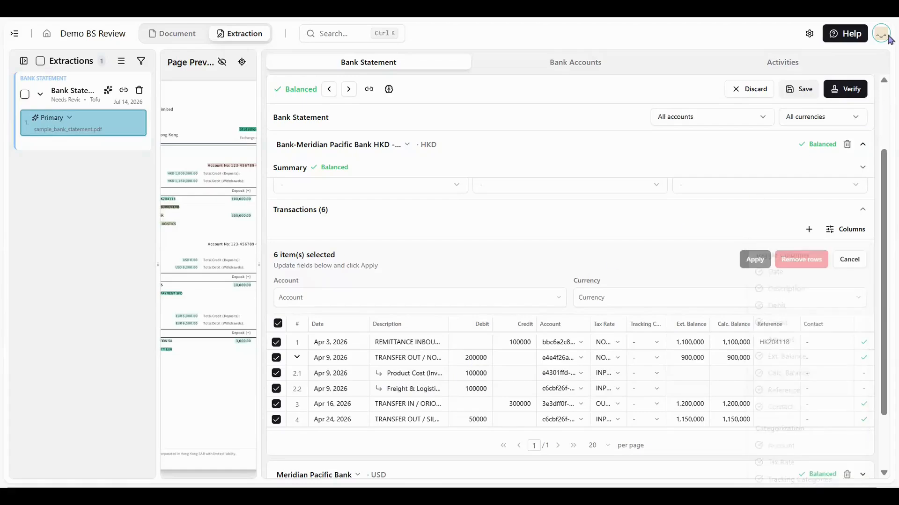
Open the knowledge dialog, switch its extraction type to Bank Statement, and save the UTILITY transaction splitting card
click(882, 35)
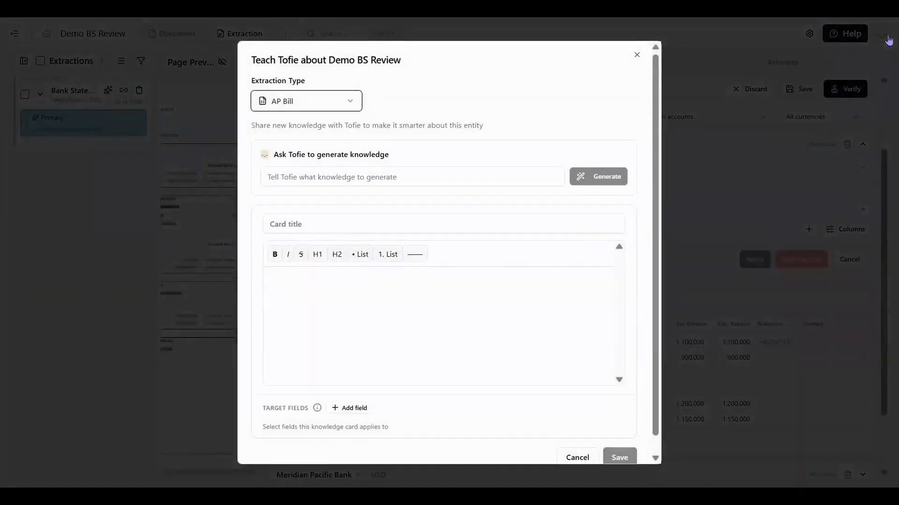
click(342, 104)
click(321, 158)
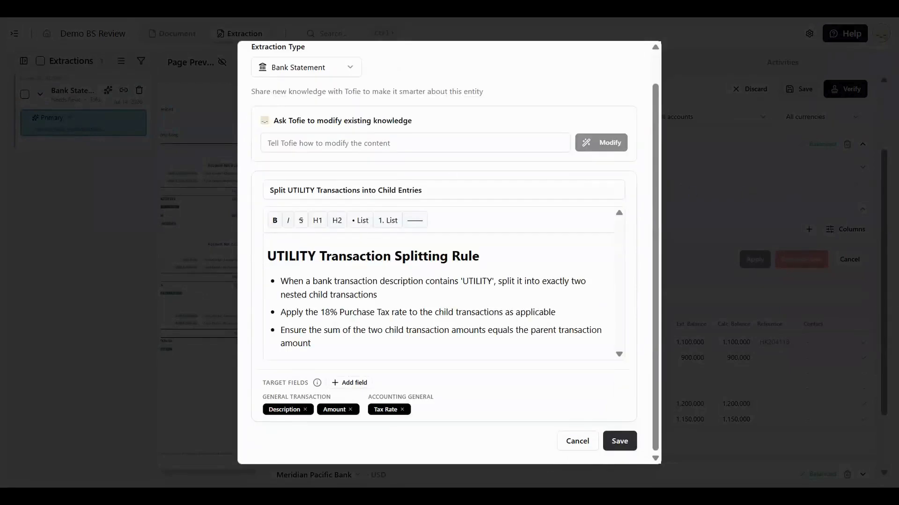
click(631, 443)
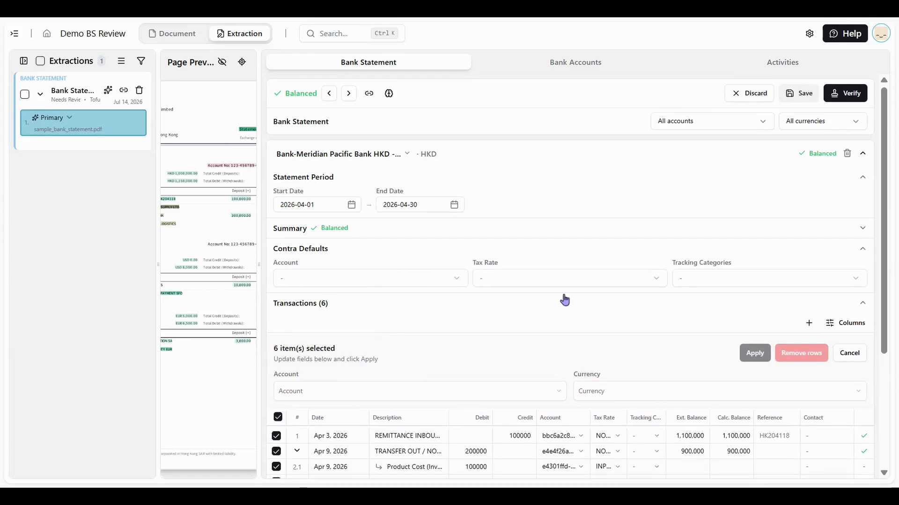
Cancel the bulk transaction selection and collapse the HKD account
click(848, 355)
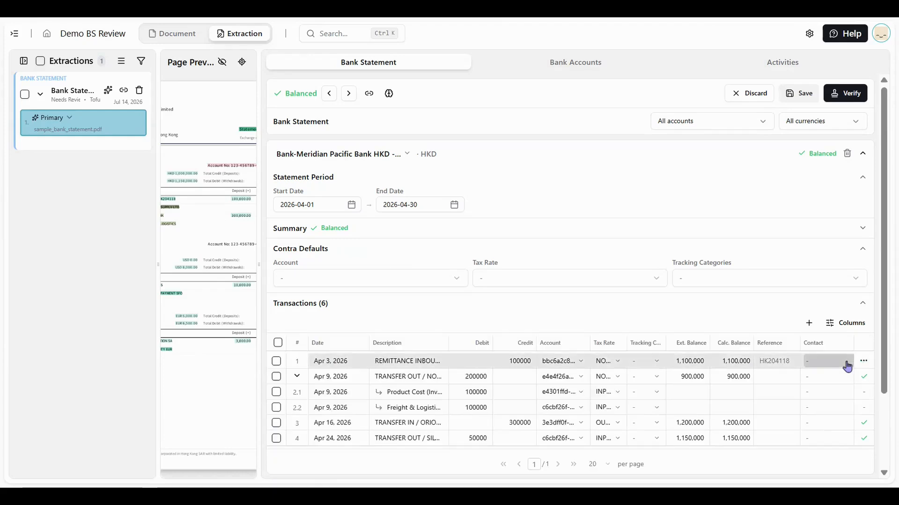
click(862, 154)
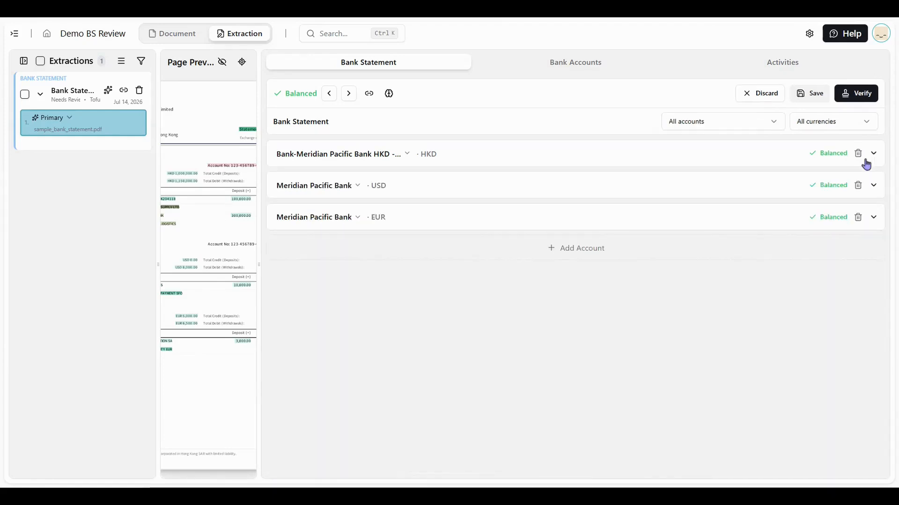
Save the bank statement extraction and mark it as verified
click(813, 97)
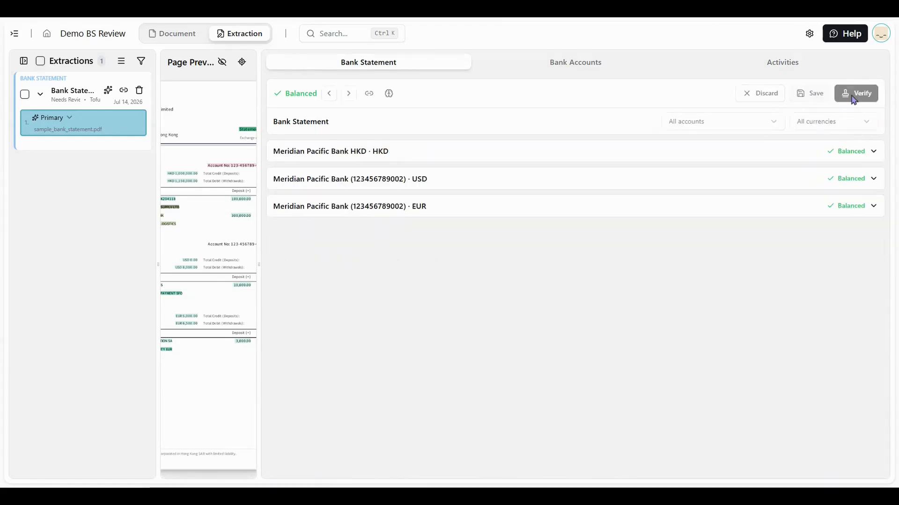
click(853, 96)
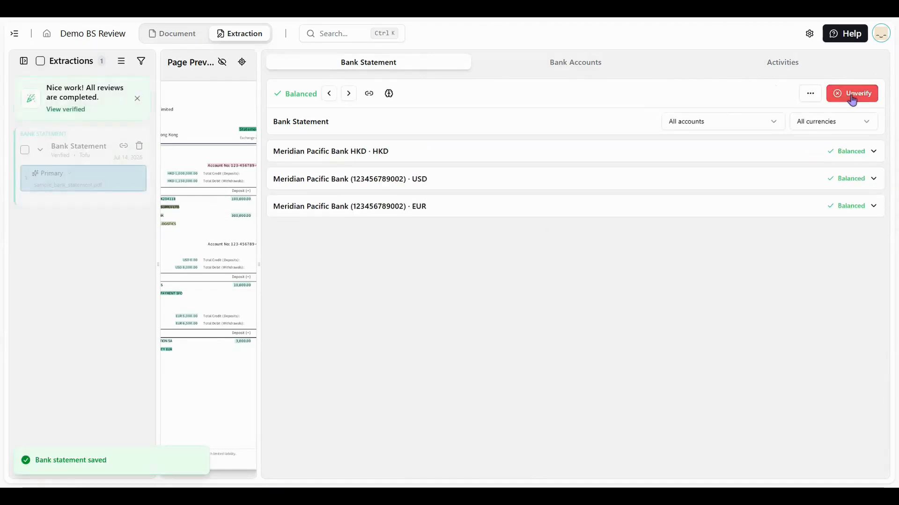
Open the bank statement export dialog and browse the available export formats
click(815, 98)
click(806, 117)
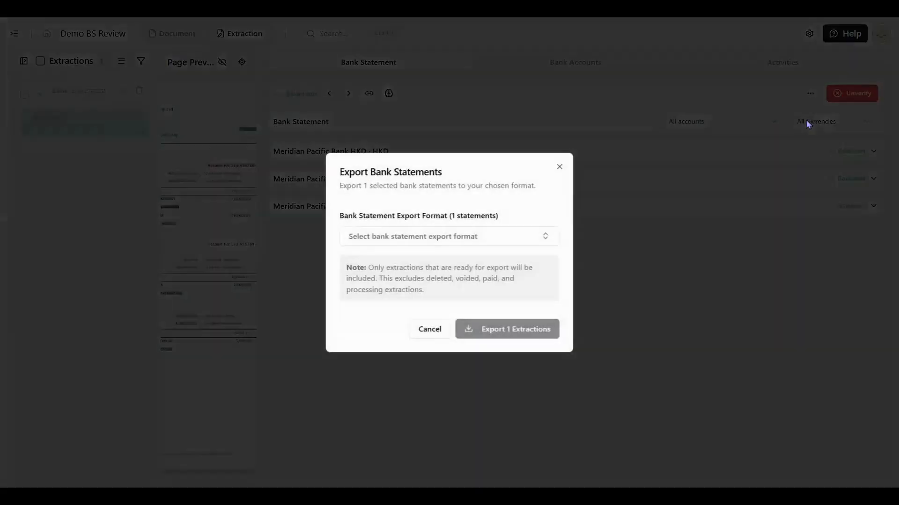
click(528, 239)
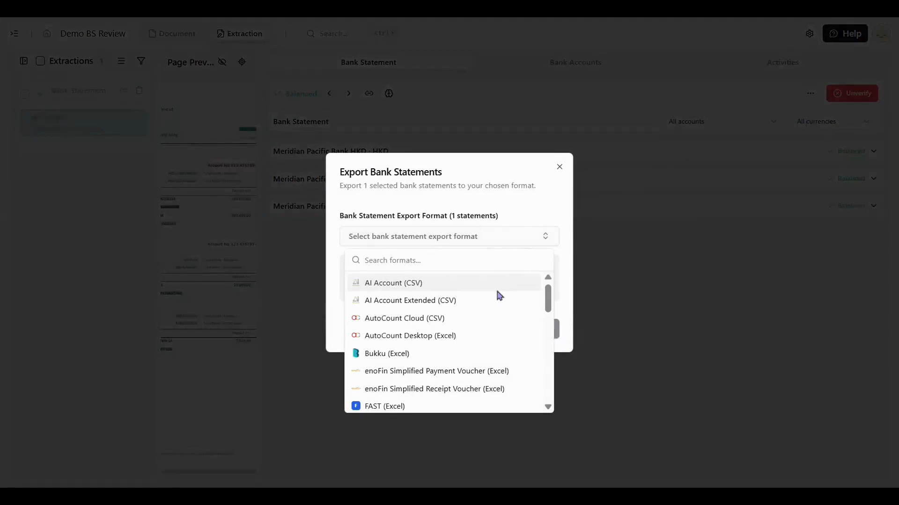
scroll(450, 328, down, 7)
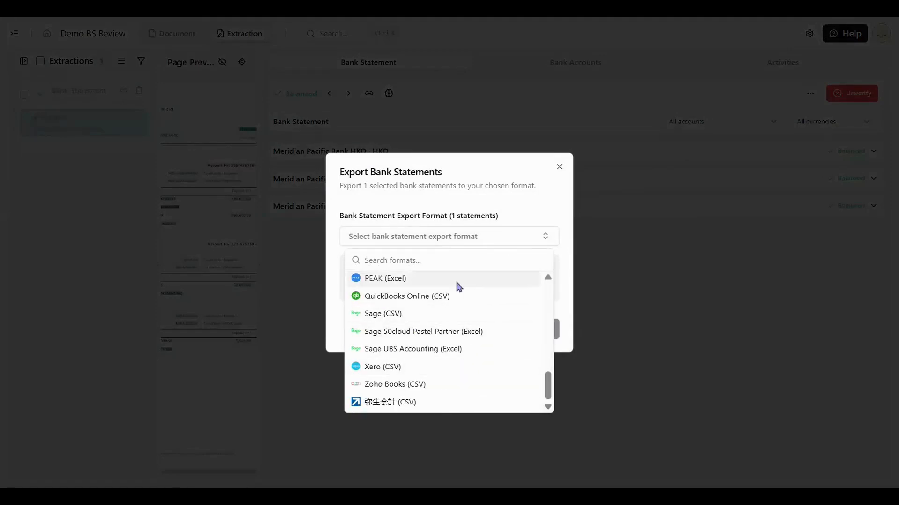